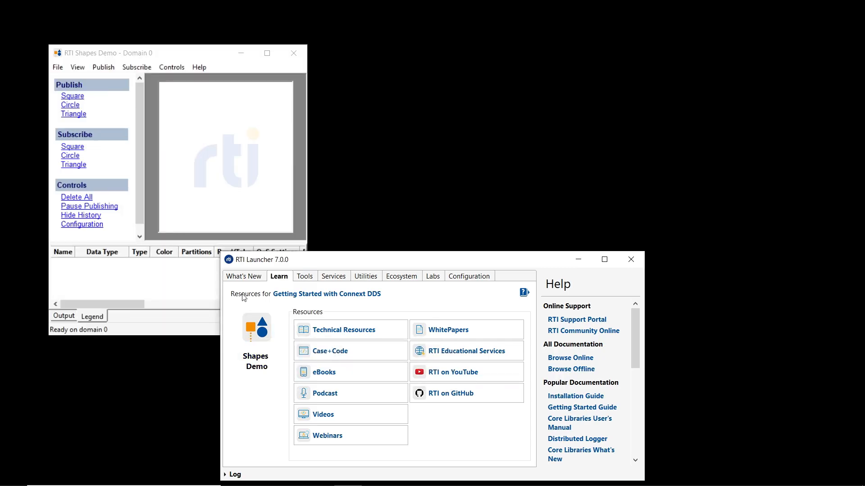
Publish a solid blue square with initial size 30 and the Default::Default profile from the open Shapes Demo instance.
{"action": "left_click", "coordinate": [224, 173]}
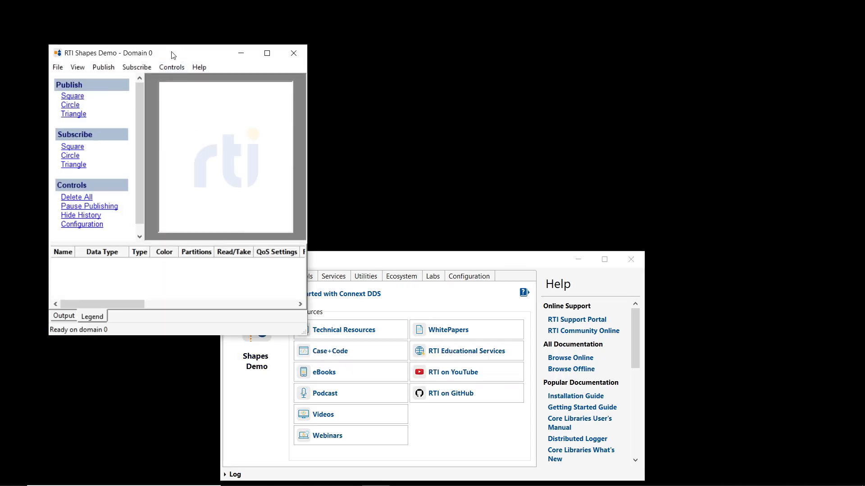
{"action": "left_click_drag", "start_coordinate": [173, 55], "coordinate": [138, 24]}
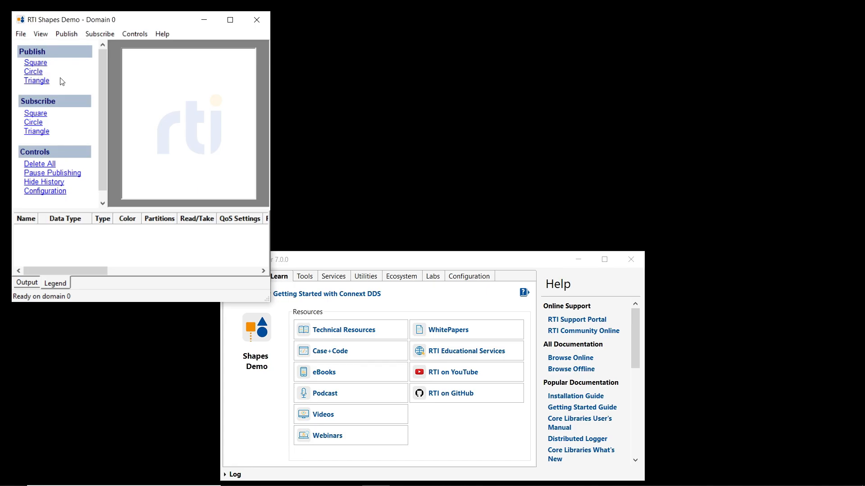
{"action": "left_click", "coordinate": [35, 63]}
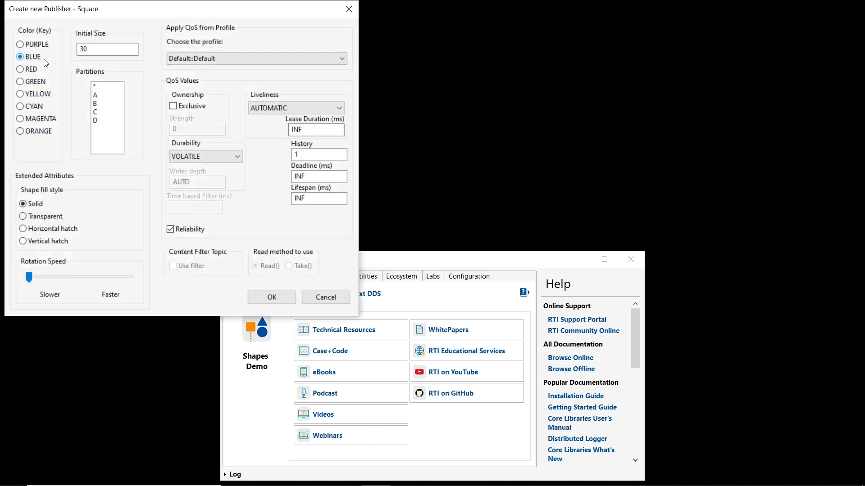
{"action": "left_click_drag", "start_coordinate": [80, 12], "coordinate": [138, 36]}
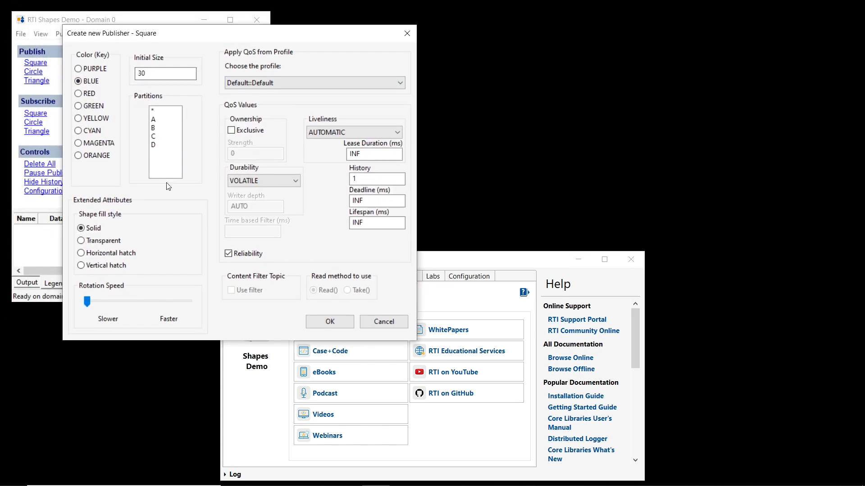
{"action": "left_click", "coordinate": [330, 321]}
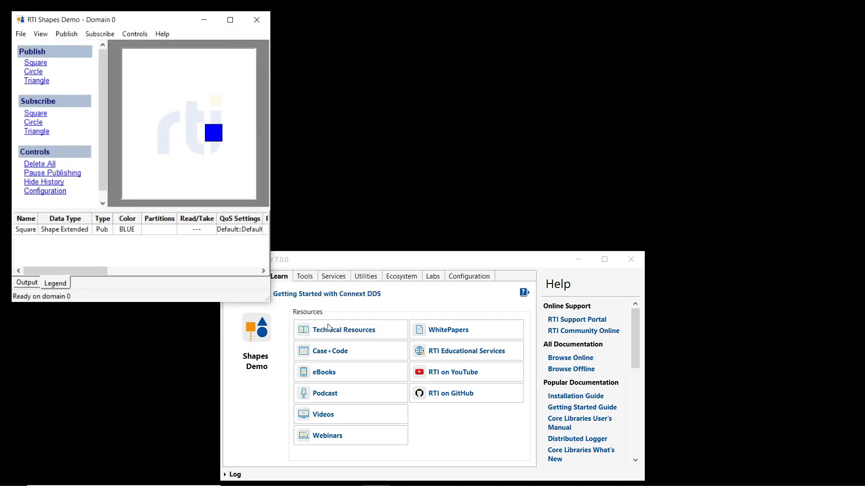
Start a second Shapes Demo instance from RTI Launcher, place it beside the first, and subscribe it to Square with the default settings.
{"action": "left_click", "coordinate": [341, 254]}
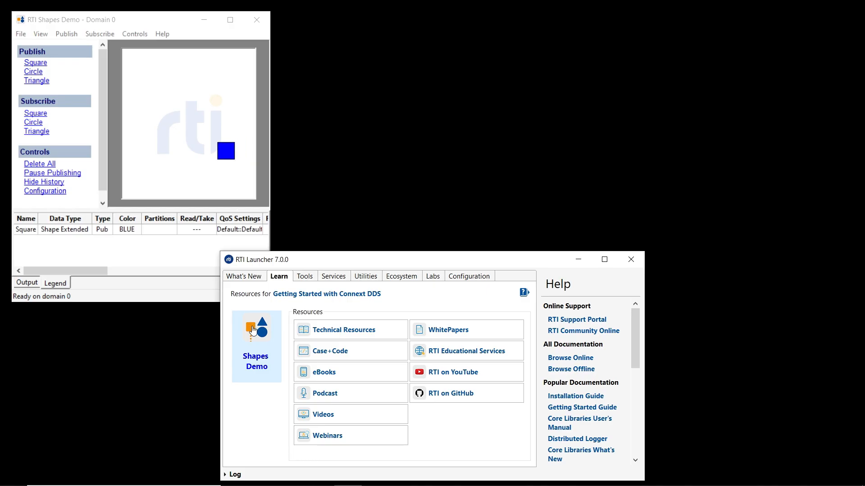
{"action": "left_click", "coordinate": [253, 331]}
{"action": "left_click_drag", "start_coordinate": [172, 96], "coordinate": [365, 32]}
{"action": "left_click", "coordinate": [372, 41]}
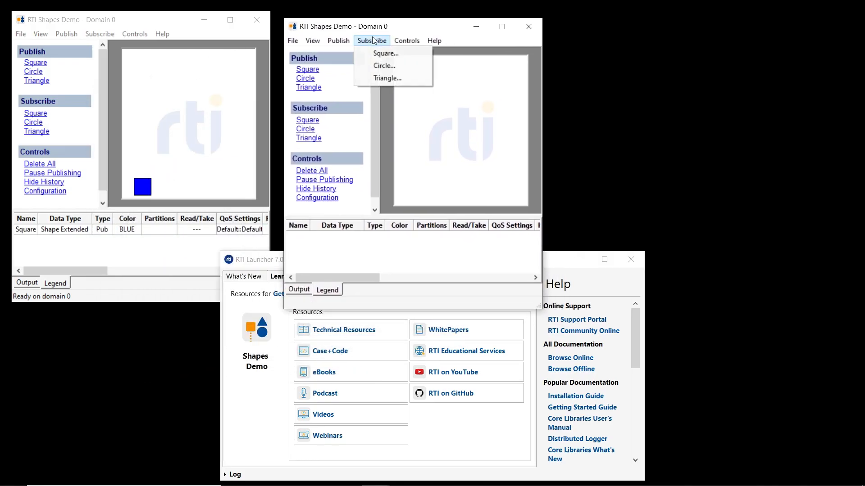
{"action": "left_click", "coordinate": [383, 53]}
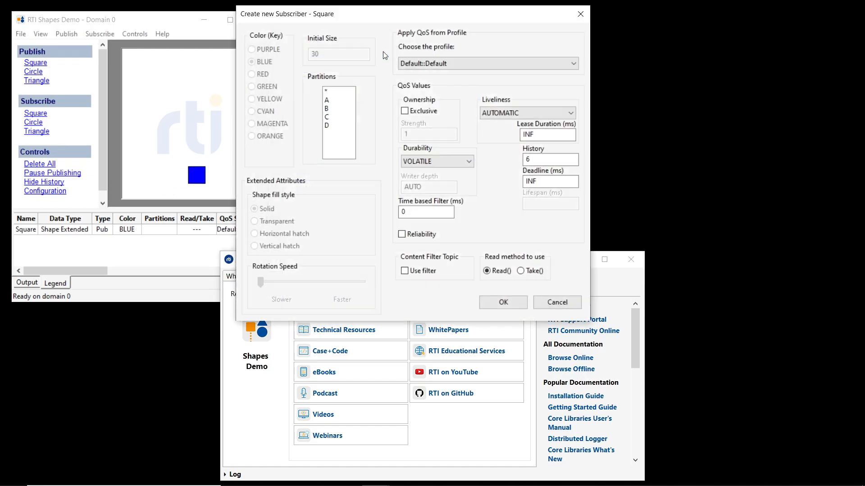
{"action": "left_click", "coordinate": [503, 302]}
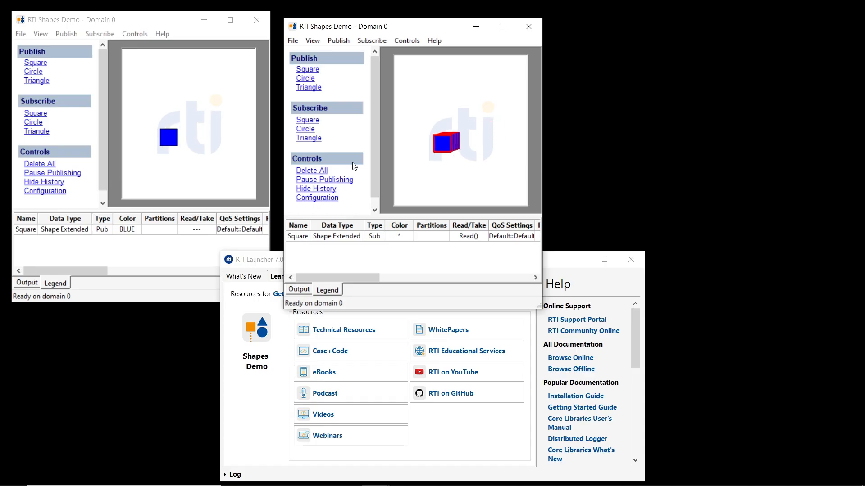
Start a third Shapes Demo instance beside the other two and subscribe it to Square with the default settings.
{"action": "left_click", "coordinate": [255, 333]}
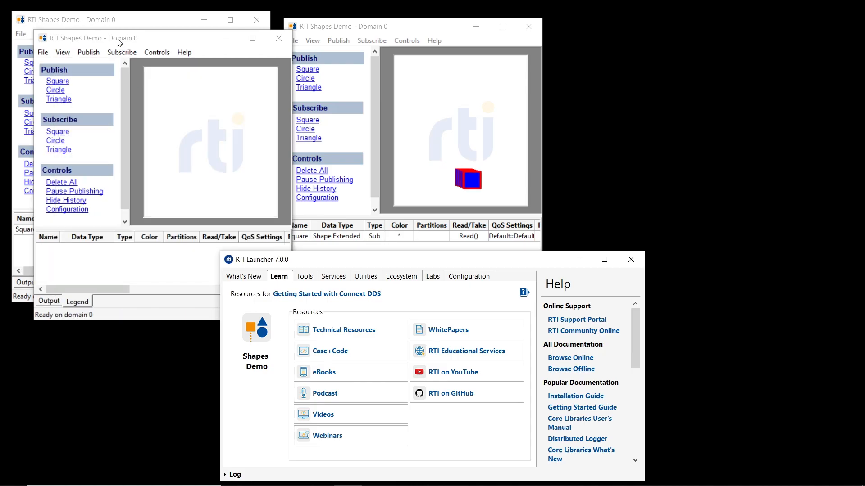
{"action": "left_click_drag", "start_coordinate": [119, 41], "coordinate": [646, 24]}
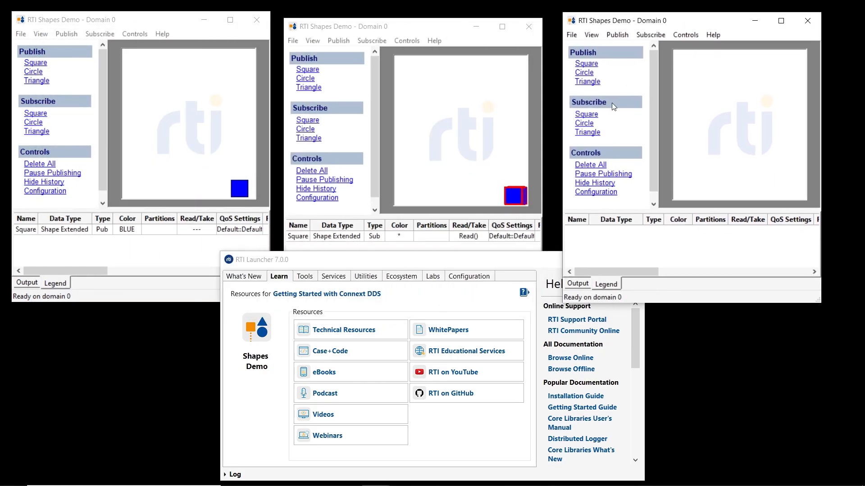
{"action": "left_click", "coordinate": [586, 114]}
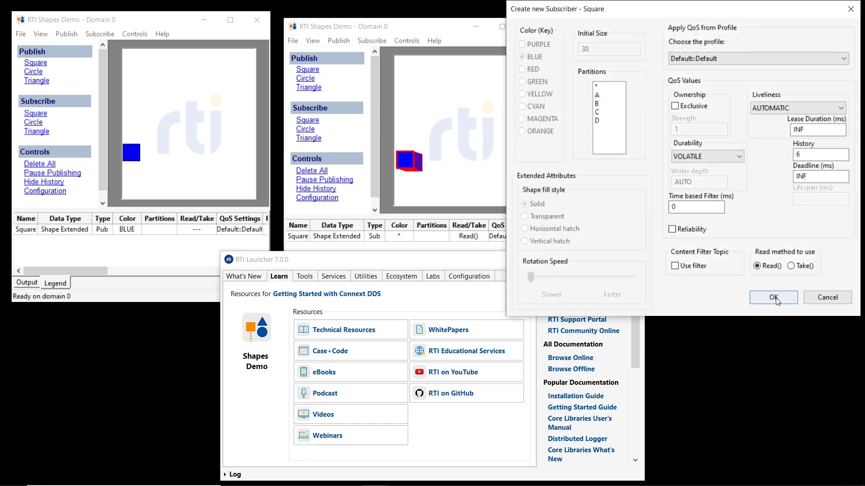
{"action": "left_click", "coordinate": [774, 297]}
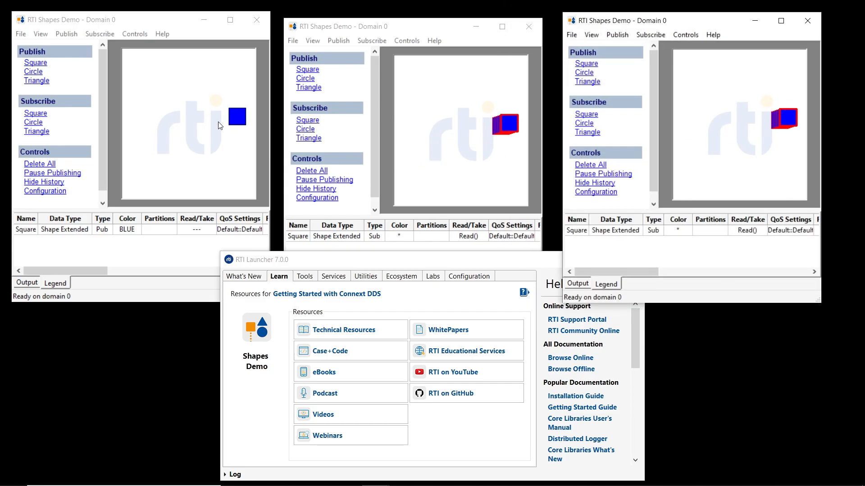
Publish a solid blue circle with initial size 30 and the default profile from the first Shapes Demo instance.
{"action": "left_click_drag", "start_coordinate": [222, 111], "coordinate": [199, 125]}
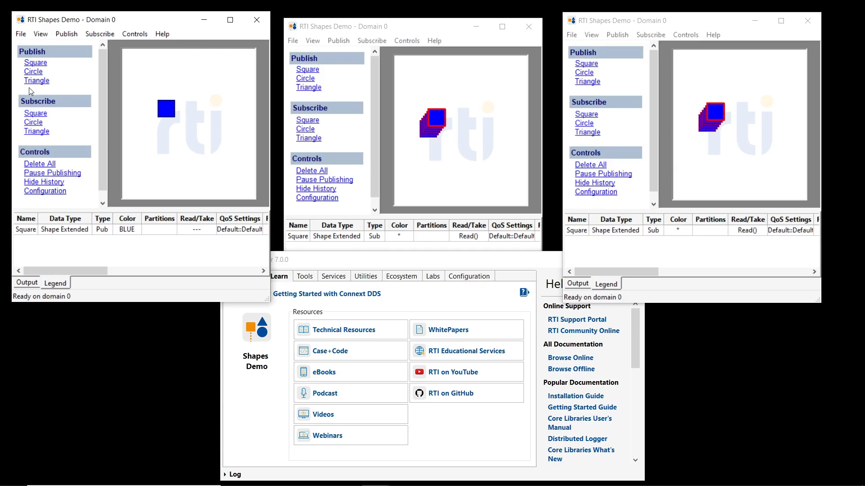
{"action": "left_click", "coordinate": [29, 72]}
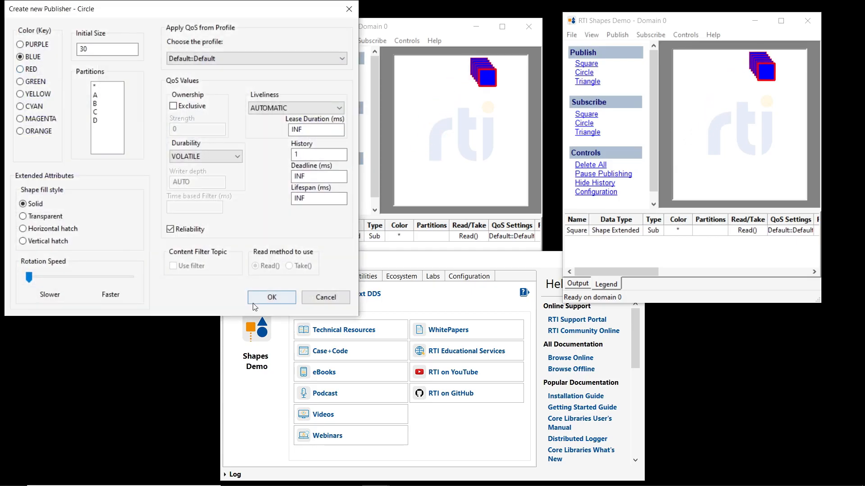
{"action": "left_click", "coordinate": [258, 299]}
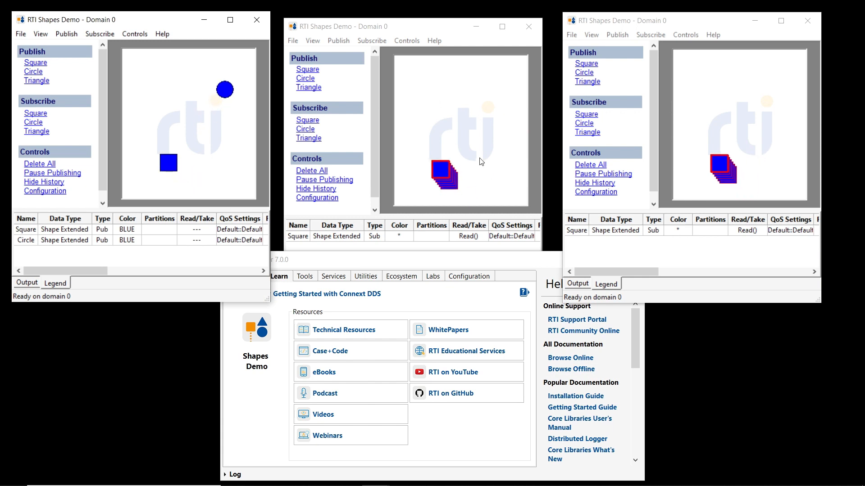
Subscribe the third Shapes Demo instance to Circle with the default settings.
{"action": "left_click", "coordinate": [691, 105]}
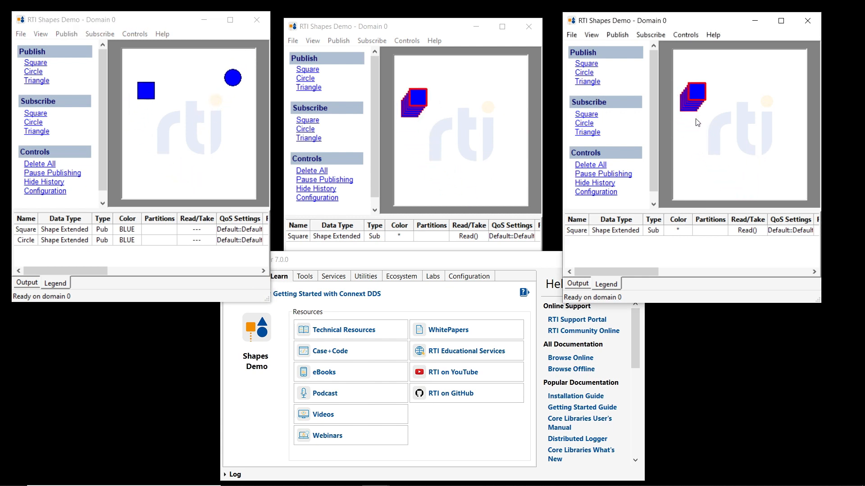
{"action": "left_click", "coordinate": [585, 123]}
{"action": "left_click", "coordinate": [772, 296]}
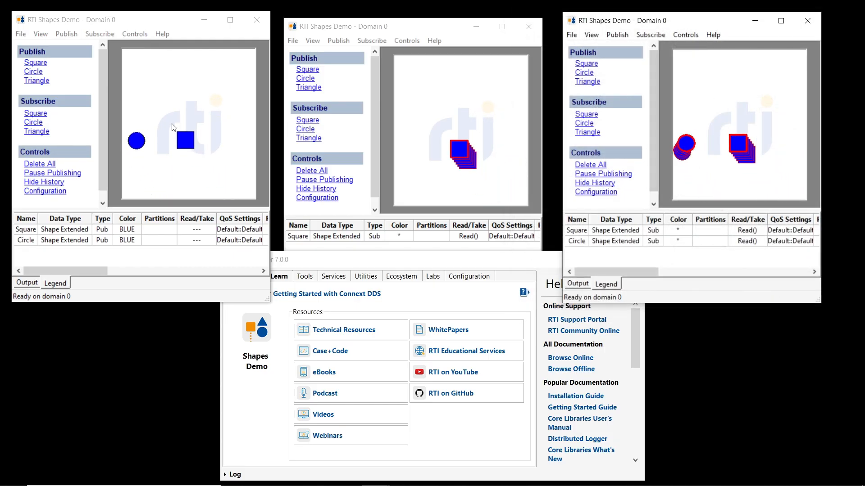
Delete all square and circle publishers and subscribers in the three Shapes Demo instances.
{"action": "left_click", "coordinate": [143, 130]}
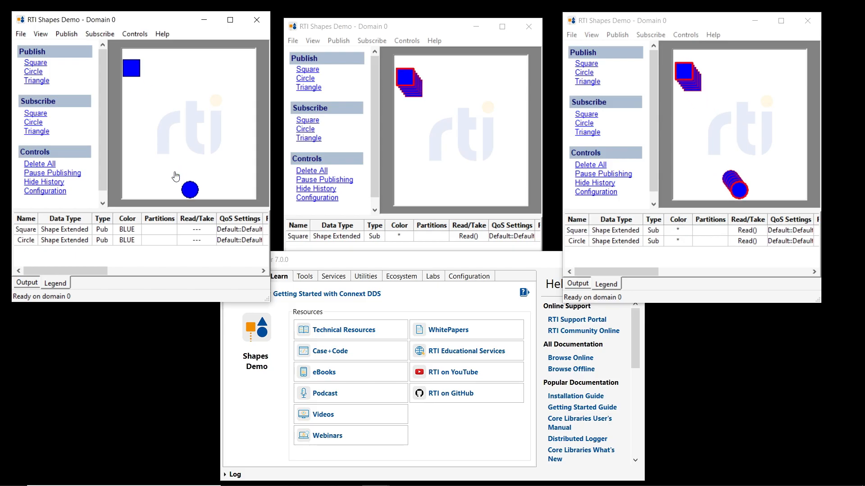
{"action": "left_click", "coordinate": [46, 164]}
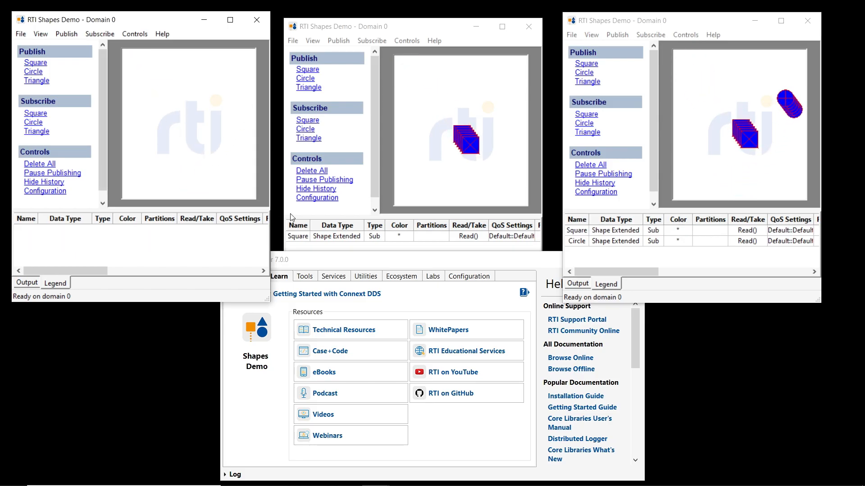
{"action": "left_click", "coordinate": [321, 171]}
{"action": "left_click", "coordinate": [605, 165]}
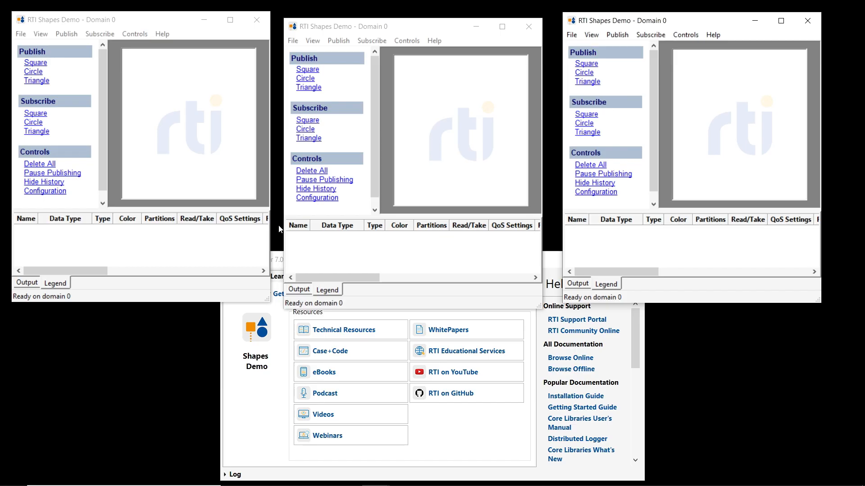
Publish a blue square from the first instance with Reliability enabled and VOLATILE durability.
{"action": "left_click", "coordinate": [40, 62]}
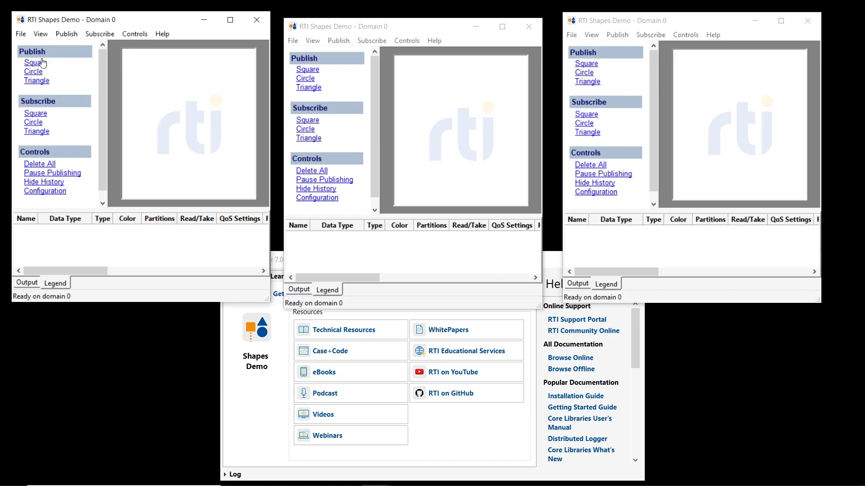
{"action": "left_click_drag", "start_coordinate": [72, 9], "coordinate": [102, 33]}
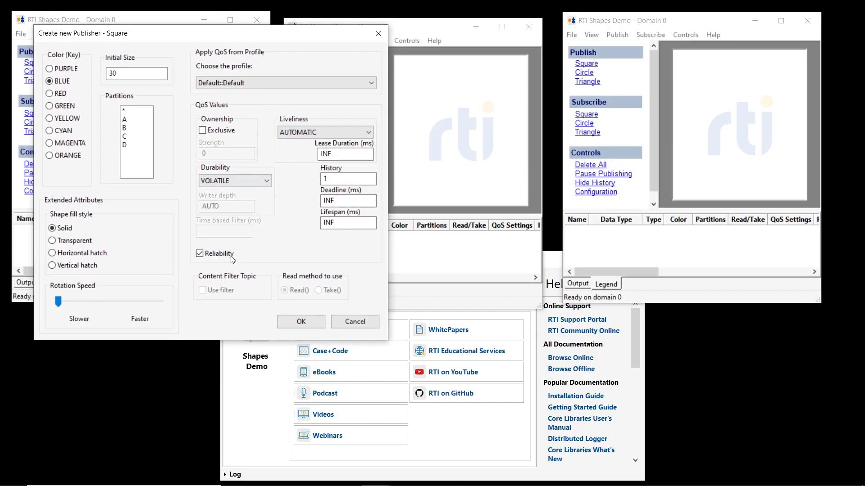
{"action": "left_click", "coordinate": [296, 321]}
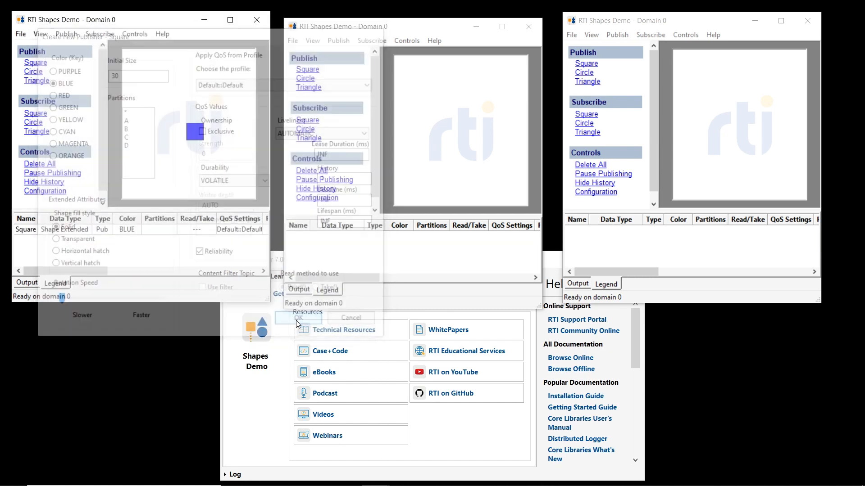
Align the second instance with its neighbours and subscribe it to Square with Reliability enabled.
{"action": "left_click_drag", "start_coordinate": [348, 31], "coordinate": [349, 23]}
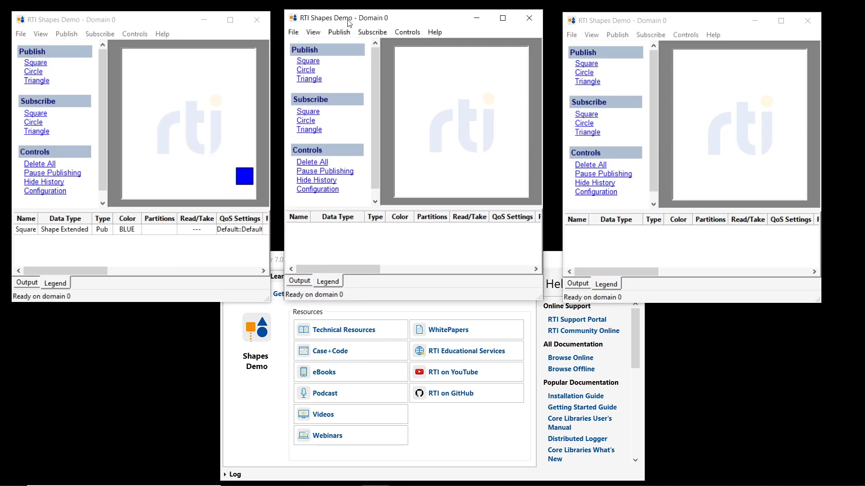
{"action": "left_click", "coordinate": [308, 112]}
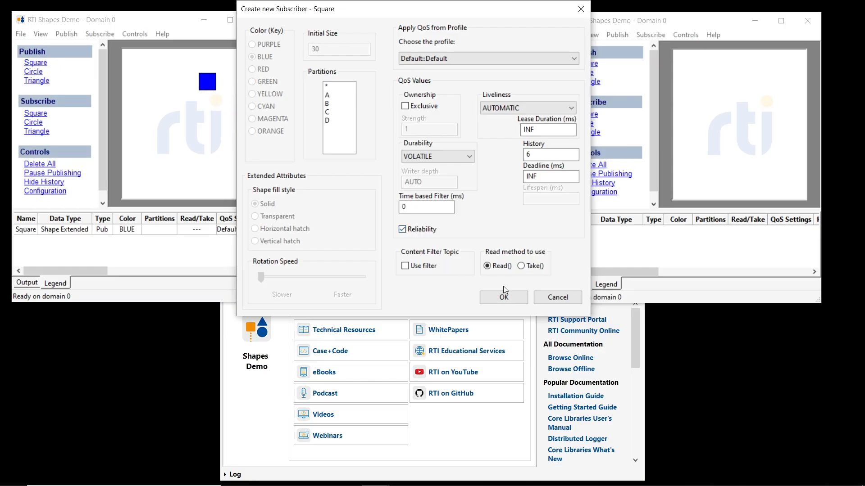
{"action": "left_click", "coordinate": [504, 299]}
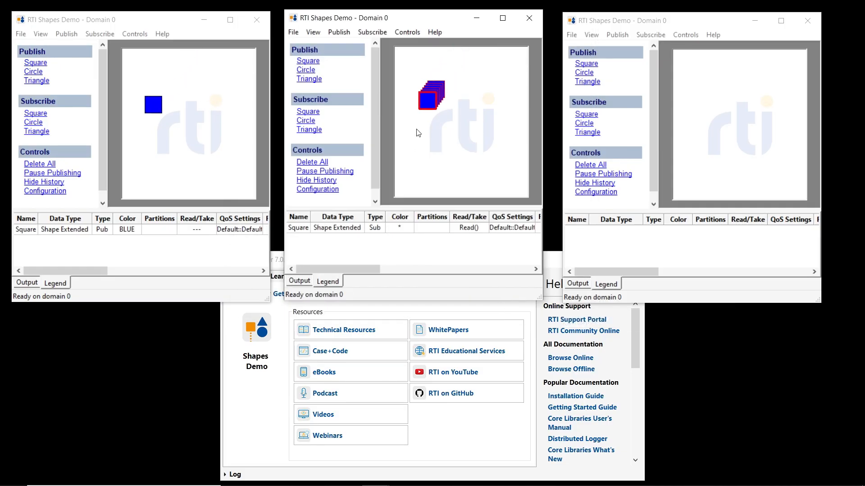
Subscribe the third instance to Square with Reliability left disabled.
{"action": "left_click", "coordinate": [586, 114]}
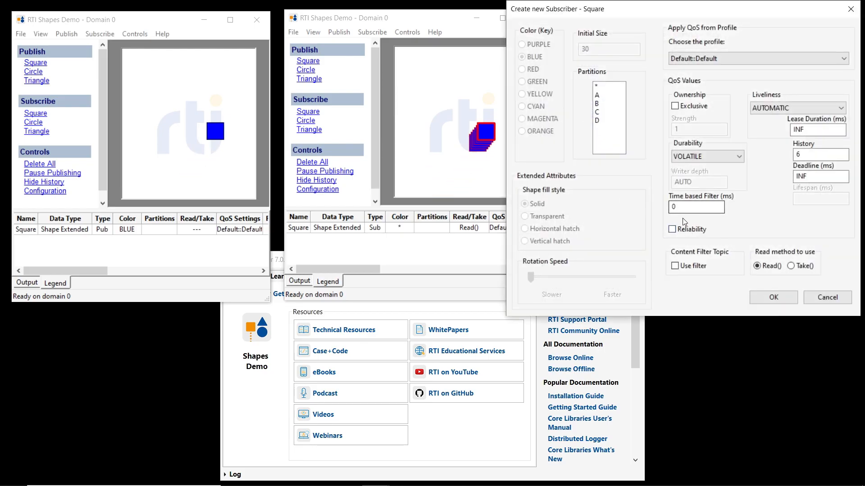
{"action": "left_click", "coordinate": [768, 296]}
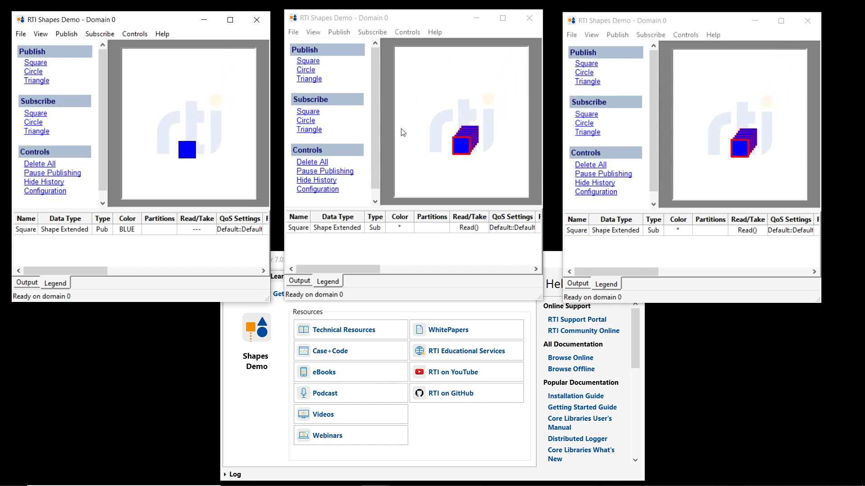
Compare the Reliability settings in the legend tables of all three Shapes Demo instances.
{"action": "left_click", "coordinate": [608, 144]}
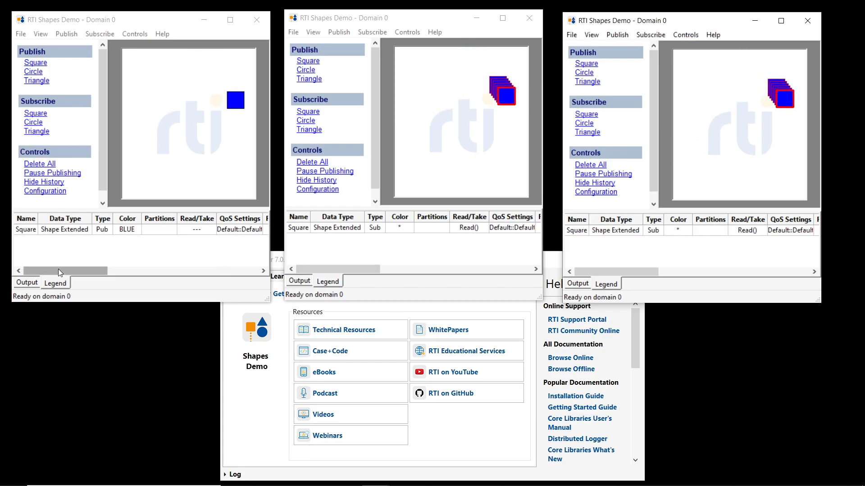
{"action": "left_click_drag", "start_coordinate": [59, 270], "coordinate": [100, 270]}
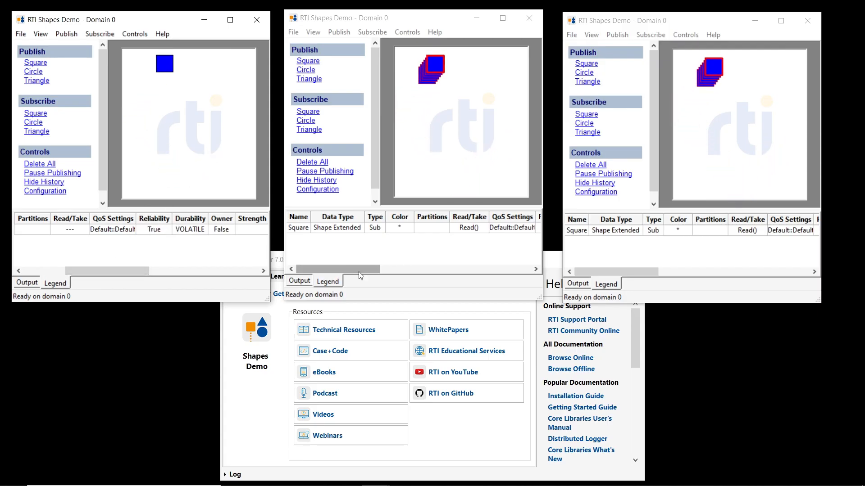
{"action": "left_click_drag", "start_coordinate": [359, 269], "coordinate": [396, 270]}
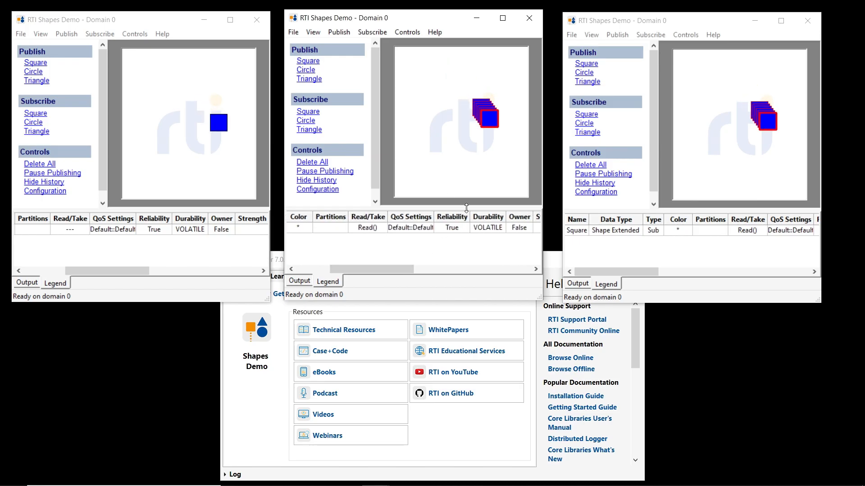
{"action": "left_click_drag", "start_coordinate": [631, 271], "coordinate": [670, 272]}
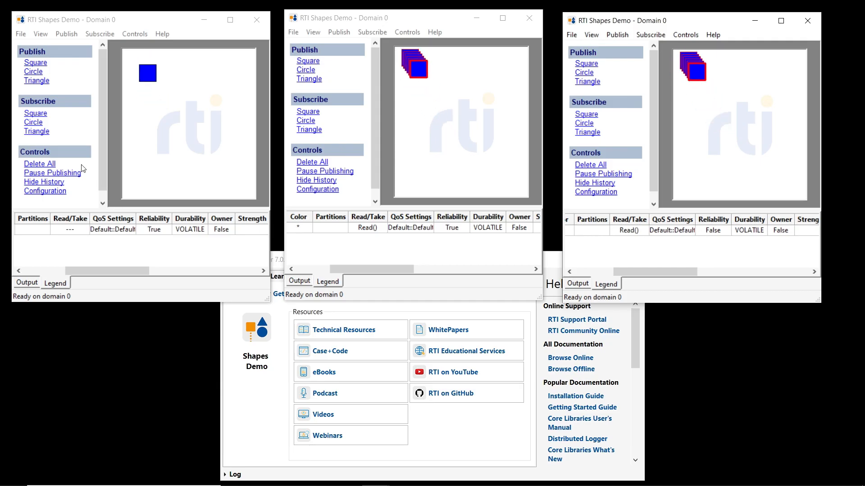
Remove the square publisher and both square subscribers by deleting everything in each of the three instances.
{"action": "left_click", "coordinate": [52, 164]}
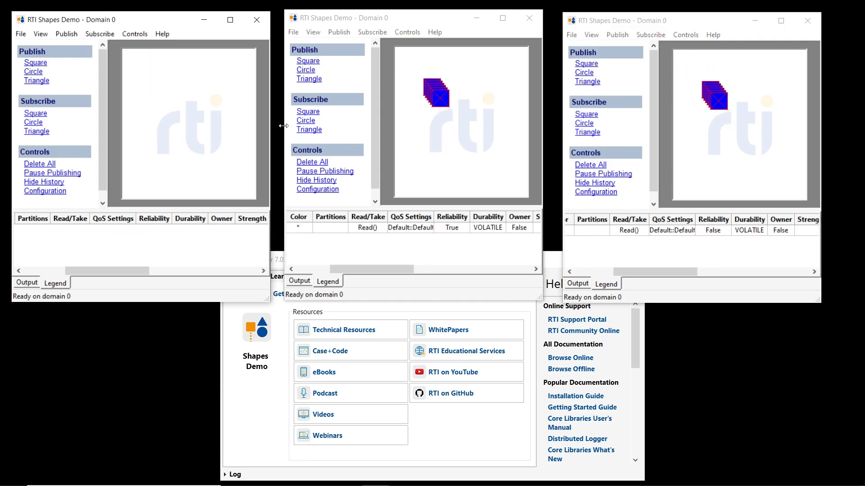
{"action": "left_click", "coordinate": [321, 164]}
{"action": "left_click", "coordinate": [593, 166]}
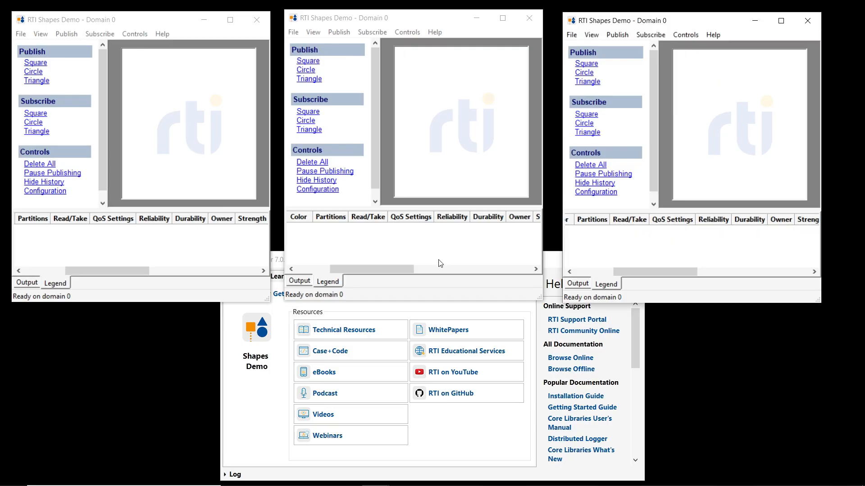
Publish a blue square from the first instance with Reliability enabled and TRANSIENT LOCAL durability, adjusting its history depth.
{"action": "left_click", "coordinate": [214, 244]}
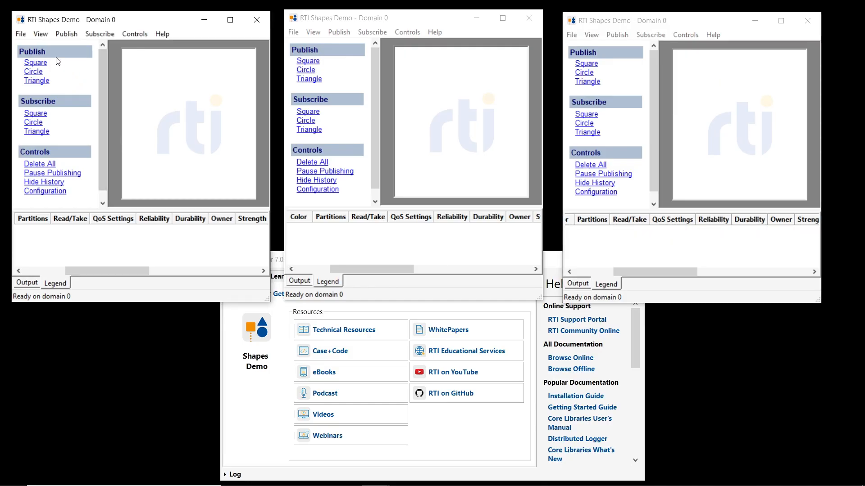
{"action": "left_click", "coordinate": [41, 62]}
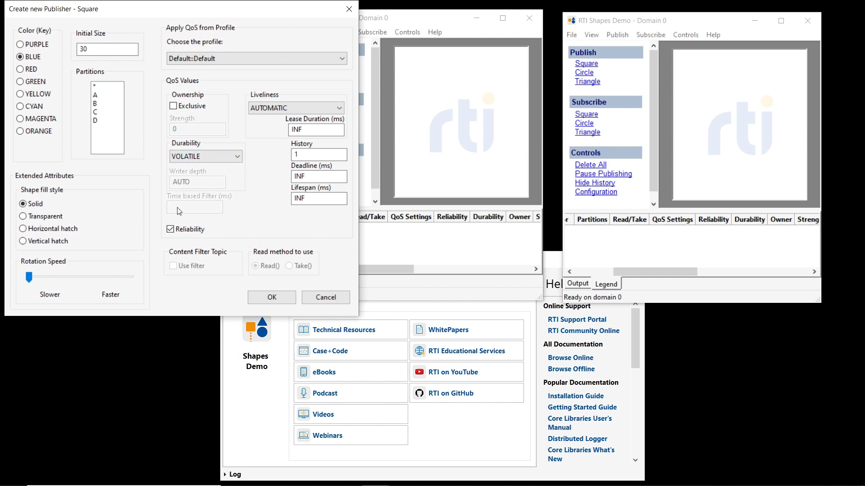
{"action": "left_click", "coordinate": [203, 156]}
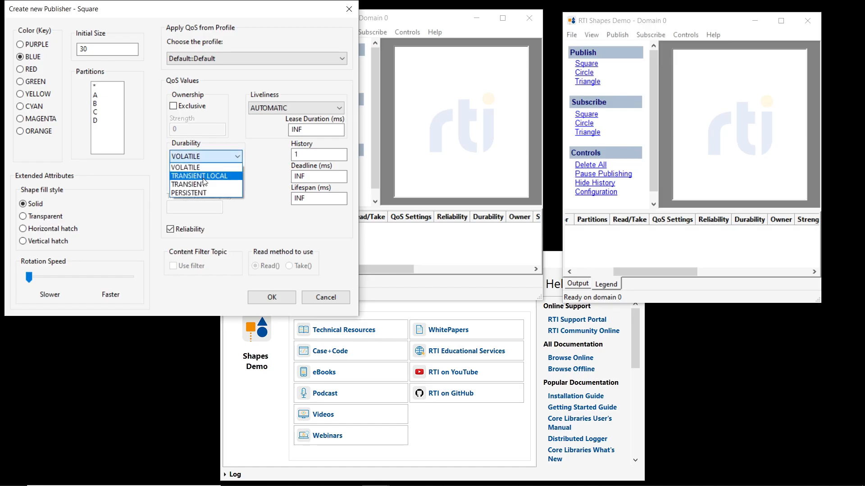
{"action": "left_click", "coordinate": [203, 177]}
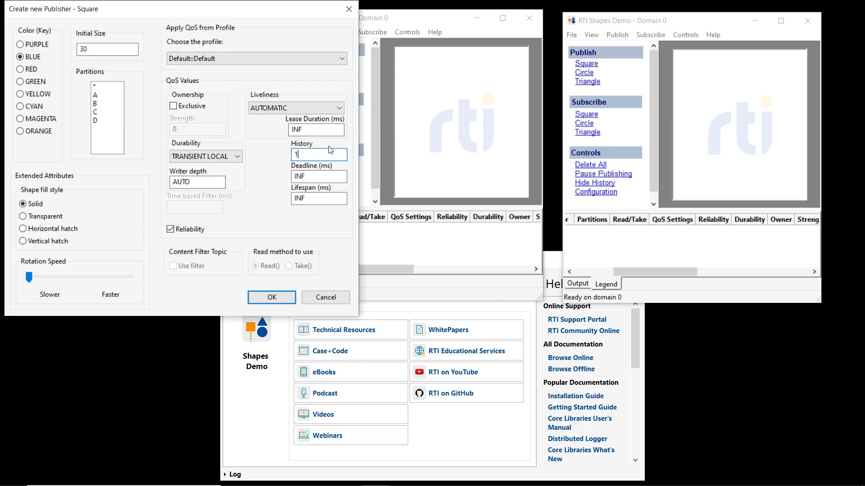
{"action": "left_click", "coordinate": [256, 297]}
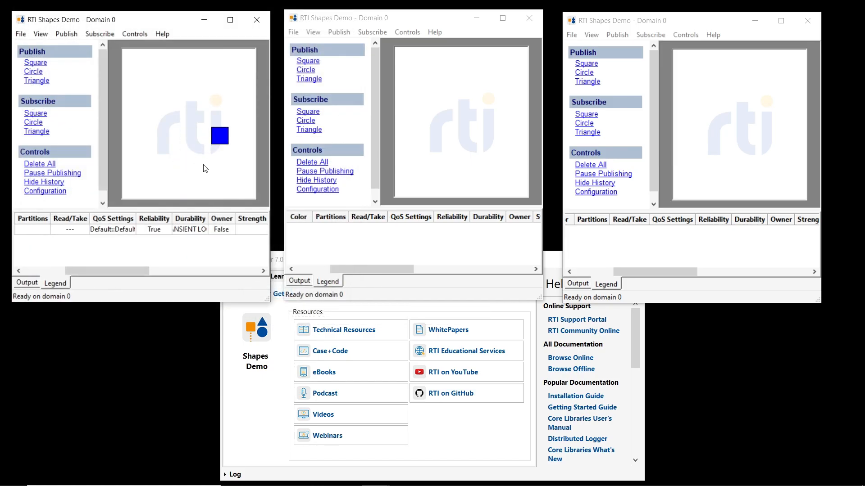
Subscribe the second instance to Square with history 10, Reliability and TRANSIENT LOCAL durability, and move the published square downward in the first instance.
{"action": "left_click", "coordinate": [309, 111]}
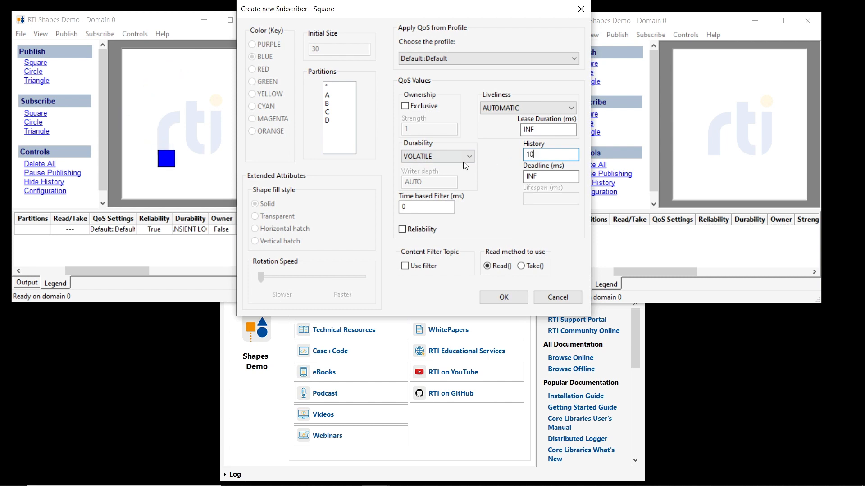
{"action": "left_click", "coordinate": [403, 230]}
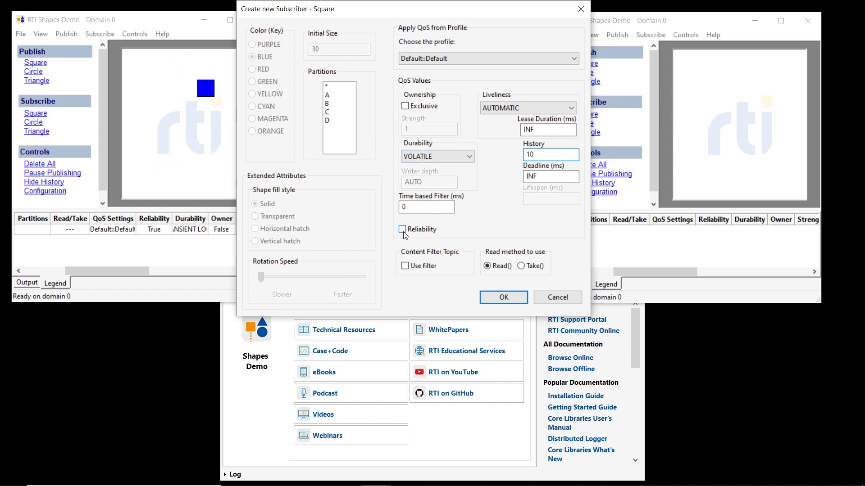
{"action": "left_click", "coordinate": [419, 156]}
{"action": "left_click", "coordinate": [426, 172]}
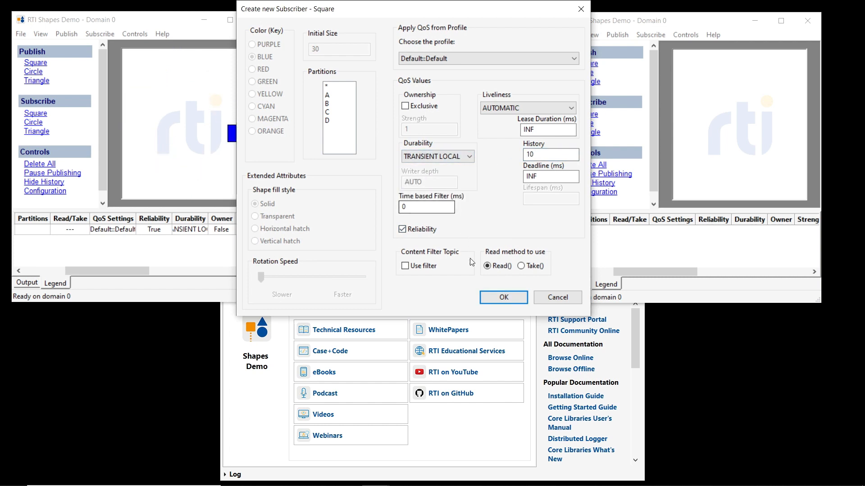
{"action": "left_click_drag", "start_coordinate": [375, 13], "coordinate": [132, 178]}
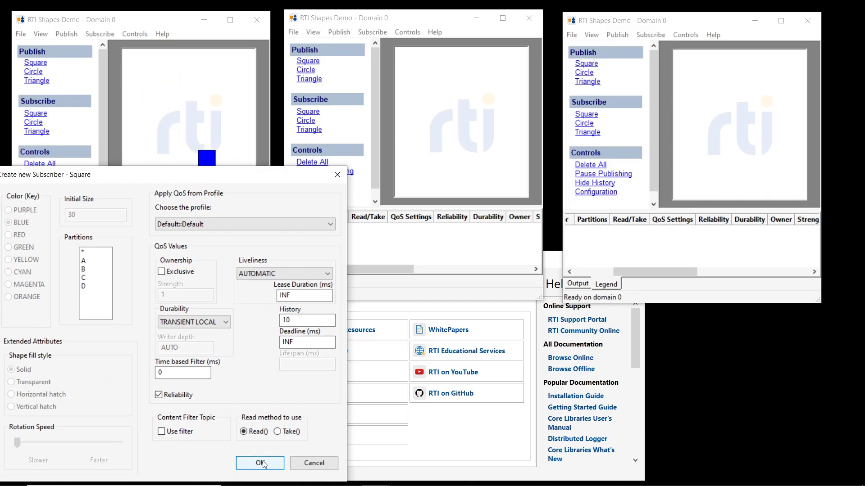
{"action": "left_click", "coordinate": [261, 463]}
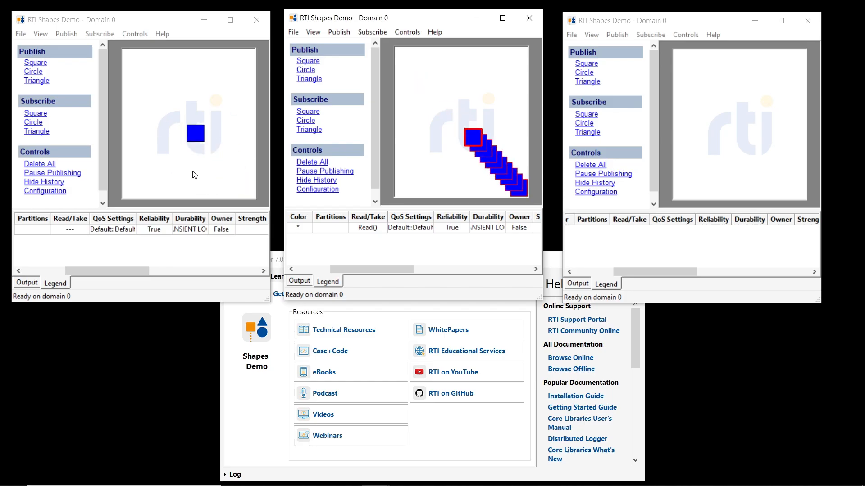
{"action": "left_click_drag", "start_coordinate": [182, 118], "coordinate": [175, 156]}
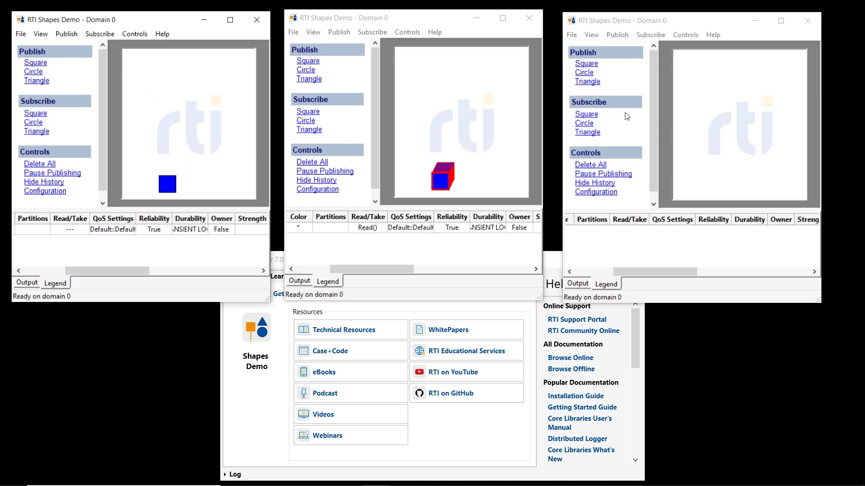
Subscribe the third instance to Square with history 100, Reliability enabled and TRANSIENT LOCAL durability.
{"action": "left_click", "coordinate": [587, 114]}
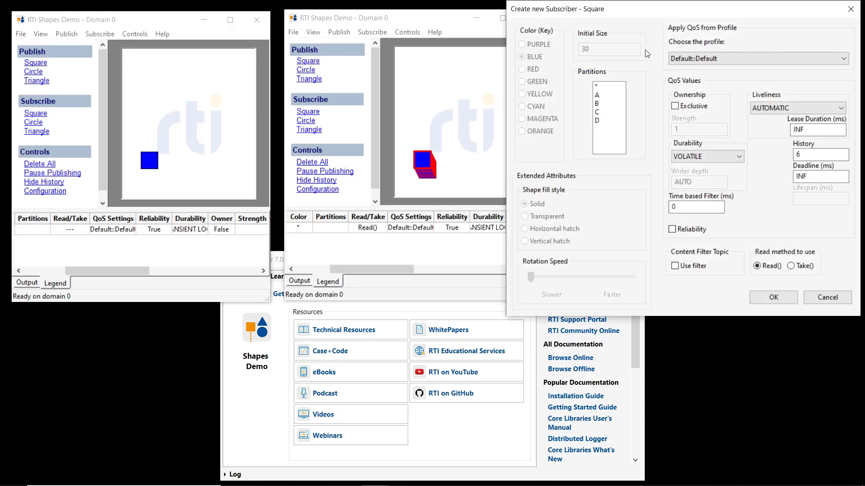
{"action": "left_click_drag", "start_coordinate": [651, 7], "coordinate": [613, 44]}
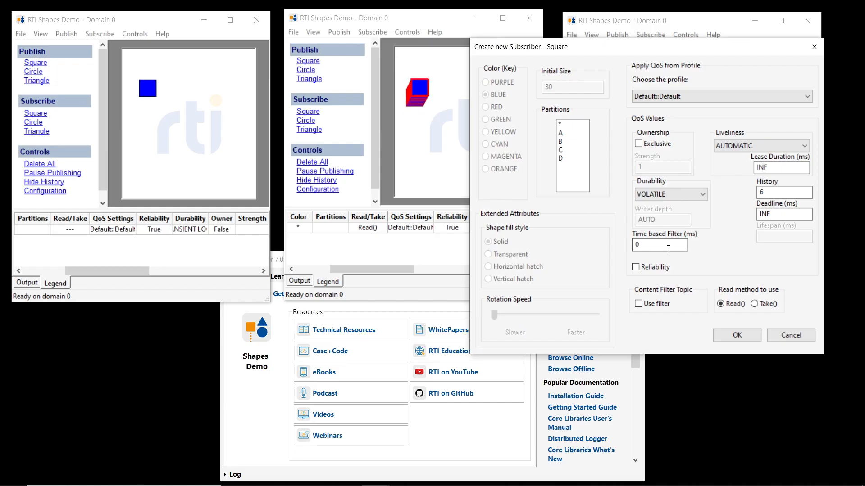
{"action": "left_click", "coordinate": [651, 268]}
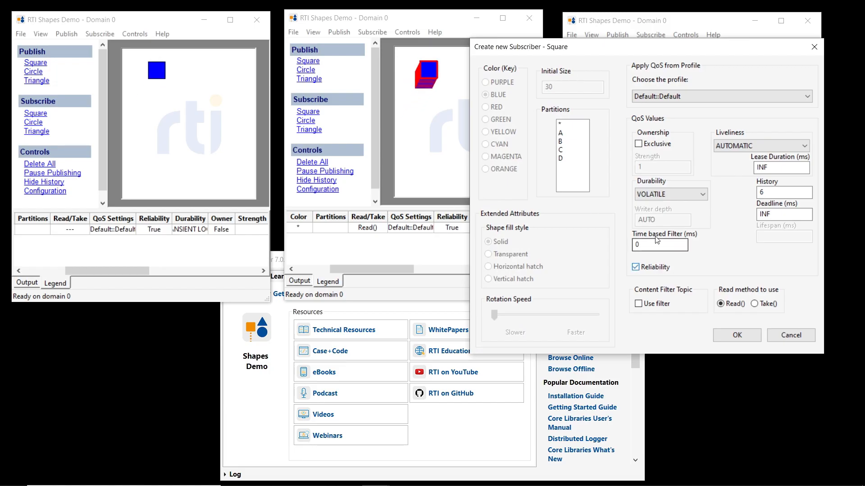
{"action": "left_click", "coordinate": [655, 195]}
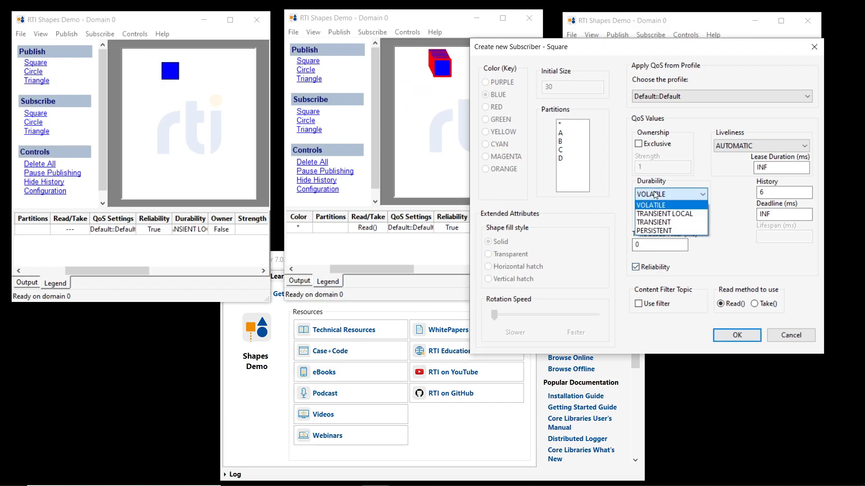
{"action": "left_click", "coordinate": [649, 215]}
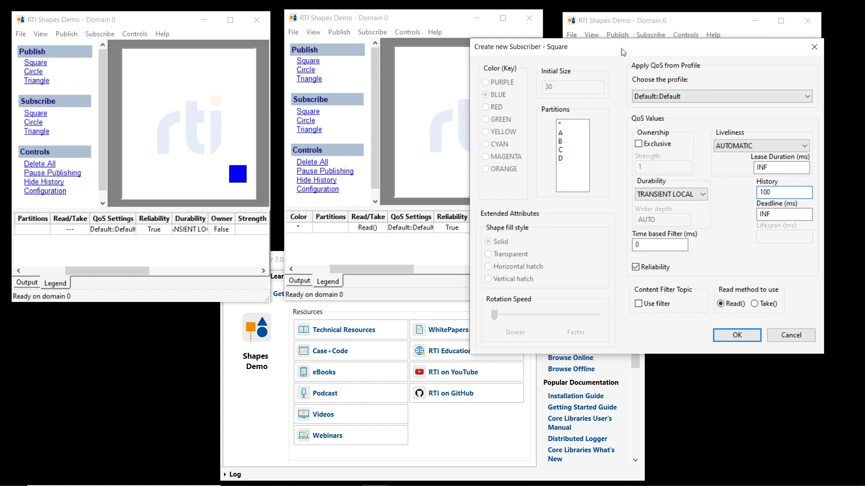
{"action": "left_click_drag", "start_coordinate": [623, 52], "coordinate": [339, 201]}
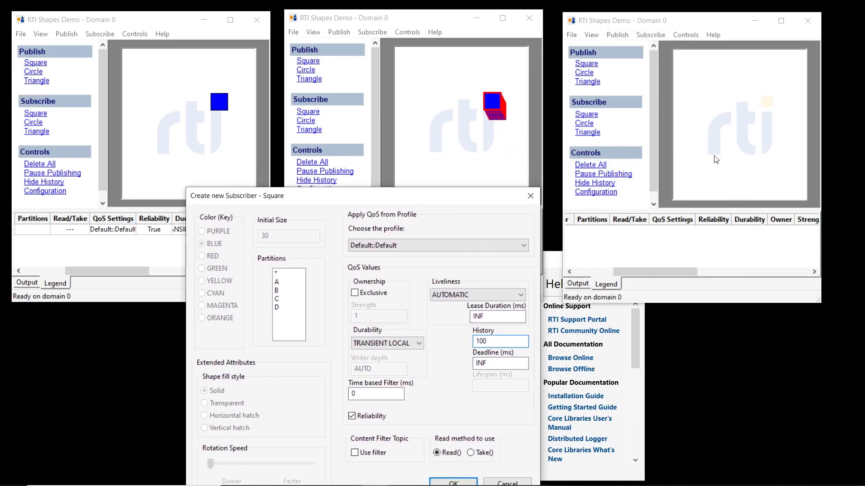
{"action": "key", "text": "Return"}
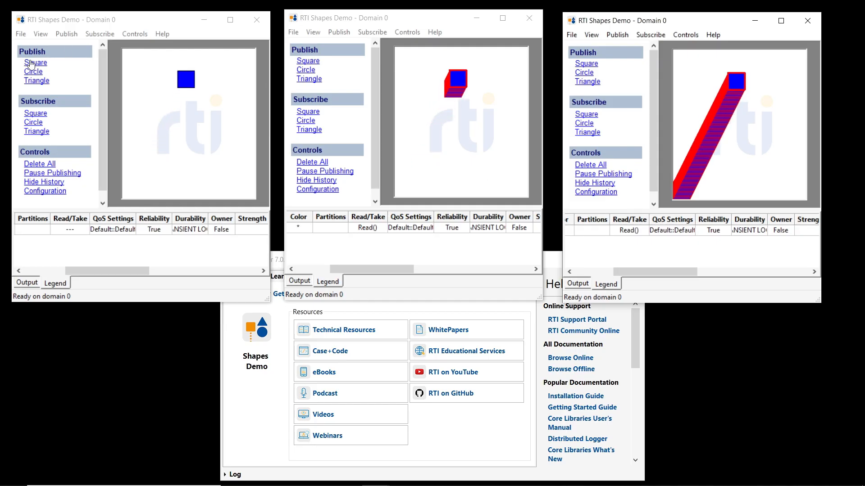
Review the QoS profiles available for a new Square publisher in the first instance, without creating the publisher.
{"action": "left_click", "coordinate": [31, 65]}
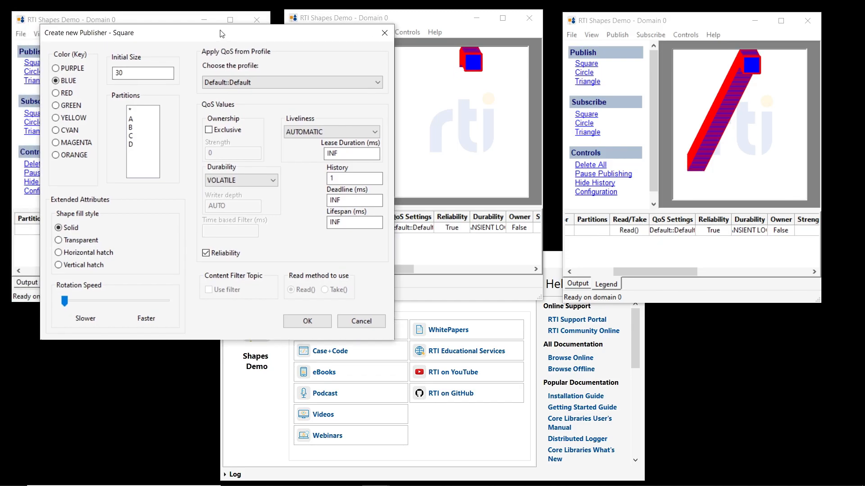
{"action": "left_click_drag", "start_coordinate": [221, 34], "coordinate": [264, 55]}
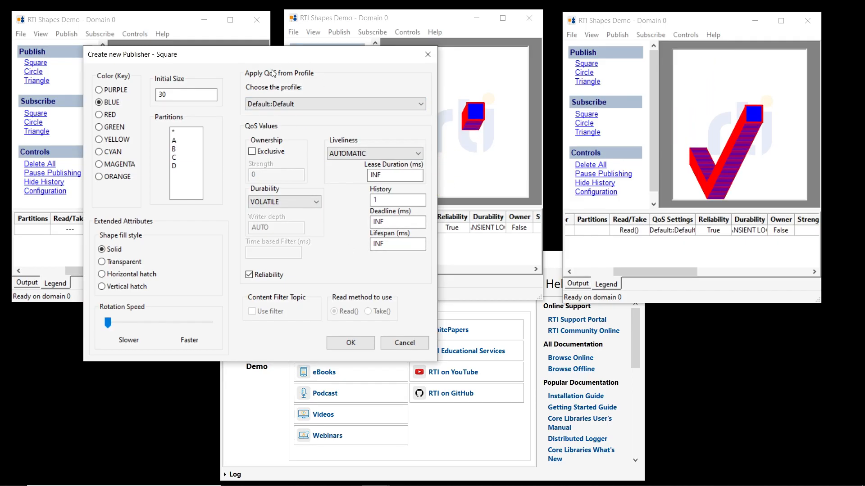
{"action": "left_click", "coordinate": [279, 106]}
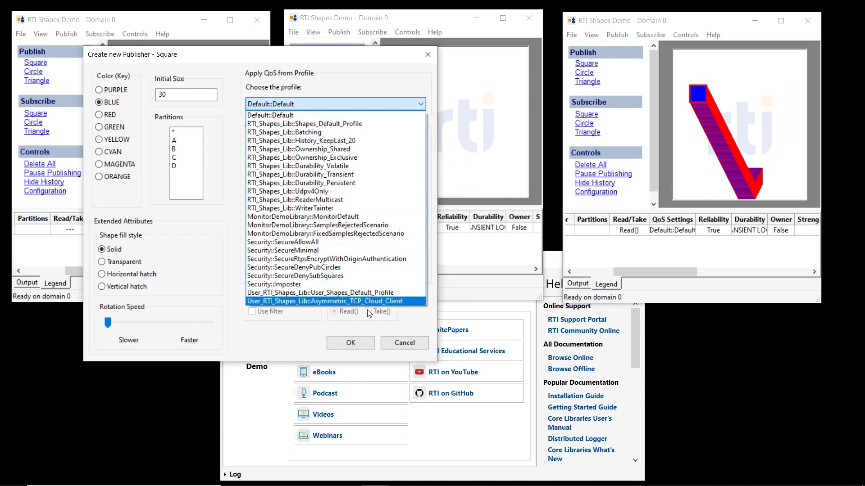
{"action": "left_click", "coordinate": [402, 343]}
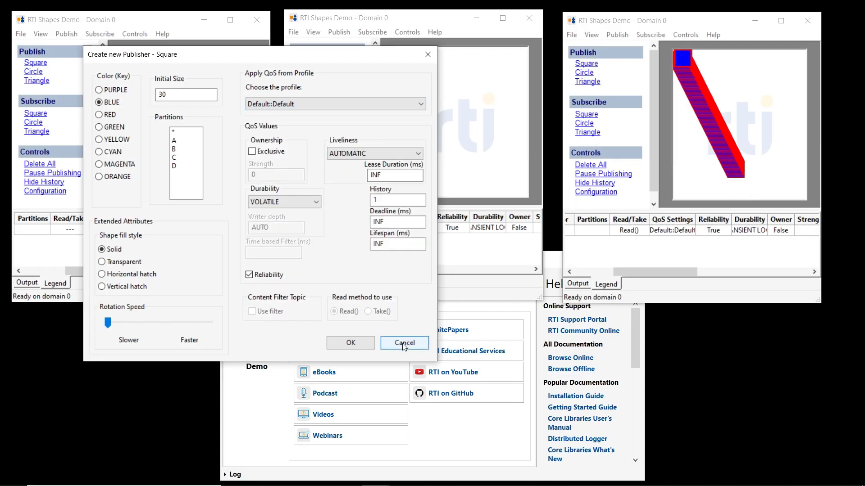
{"action": "left_click", "coordinate": [402, 343]}
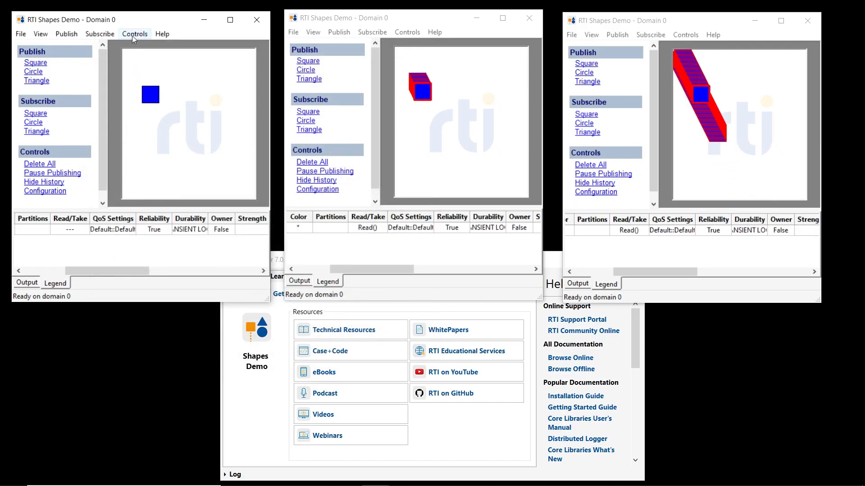
Open the first instance's configuration and stop its participation in the current domain.
{"action": "left_click", "coordinate": [132, 35]}
{"action": "left_click", "coordinate": [154, 96]}
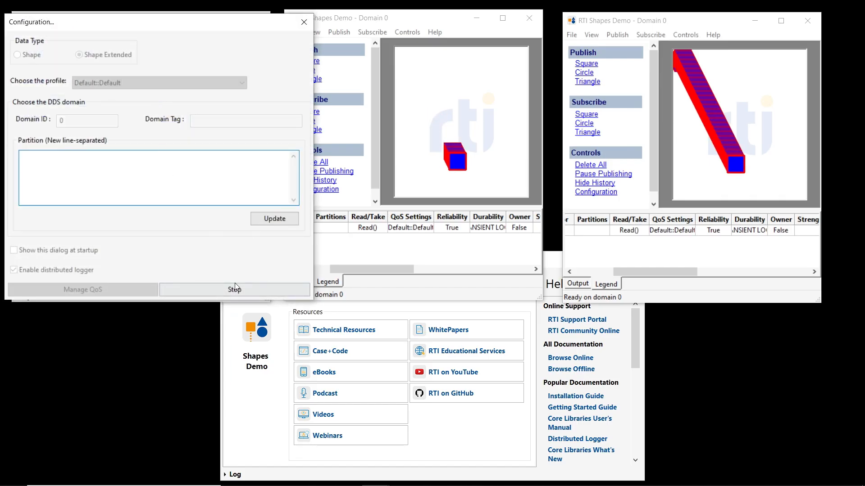
{"action": "left_click", "coordinate": [241, 291]}
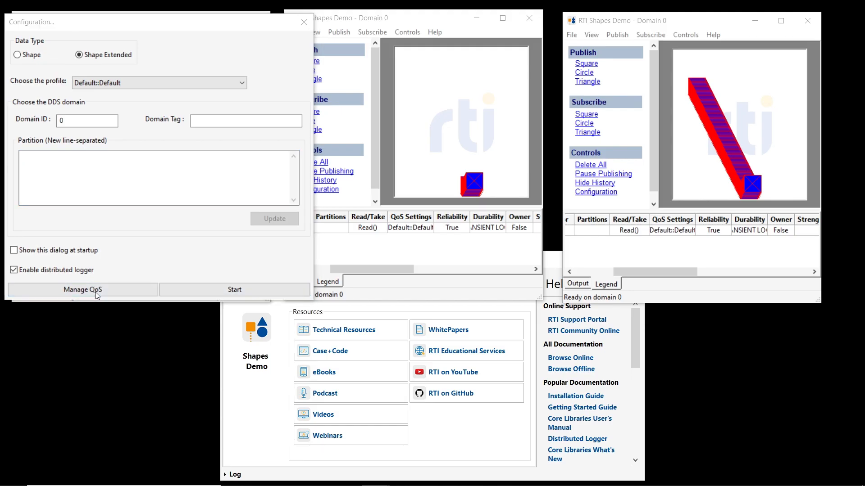
Examine the loaded QoS profile files and the contents of RTI_SHAPES_DEMO_QOS_PROFILES.xml, leaving both unchanged.
{"action": "left_click", "coordinate": [96, 292]}
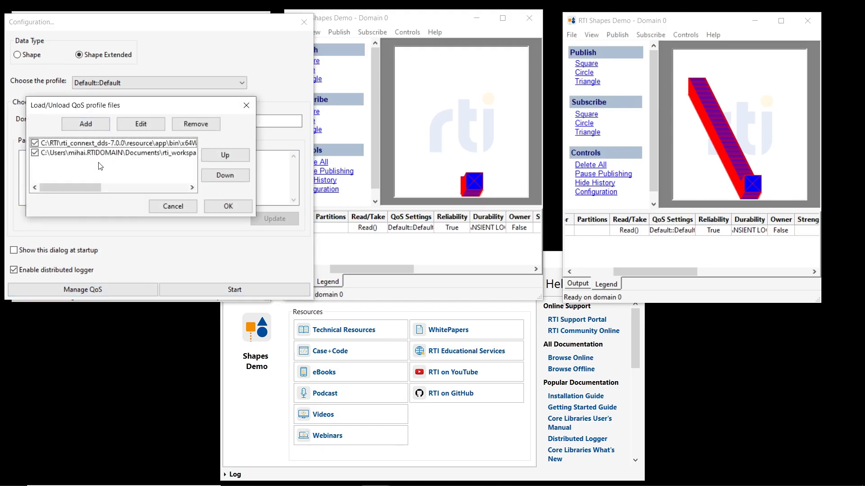
{"action": "left_click", "coordinate": [90, 143]}
{"action": "left_click", "coordinate": [93, 153]}
{"action": "left_click", "coordinate": [91, 143]}
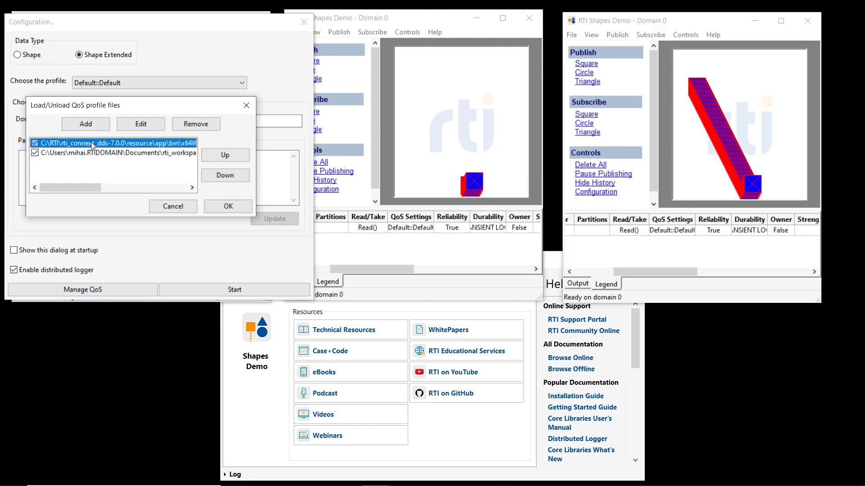
{"action": "left_click", "coordinate": [97, 153]}
{"action": "left_click", "coordinate": [97, 144]}
{"action": "scroll", "coordinate": [202, 217], "scroll_direction": "down", "scroll_amount": 3}
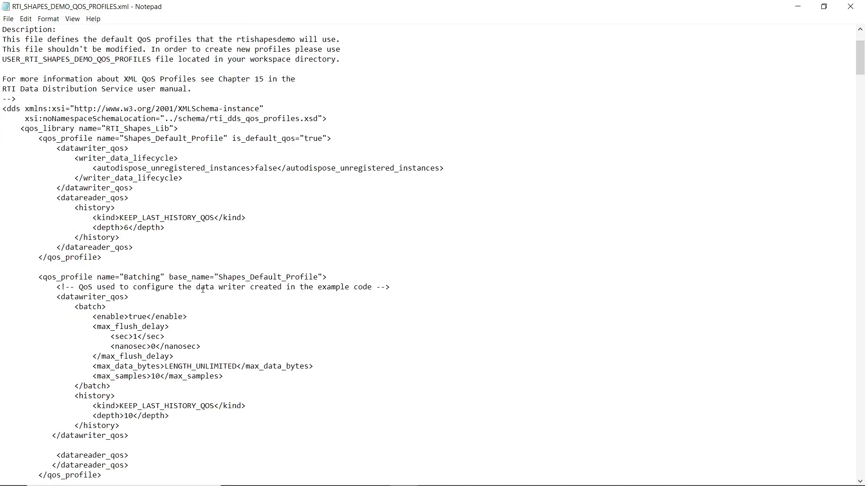
{"action": "left_click", "coordinate": [851, 7]}
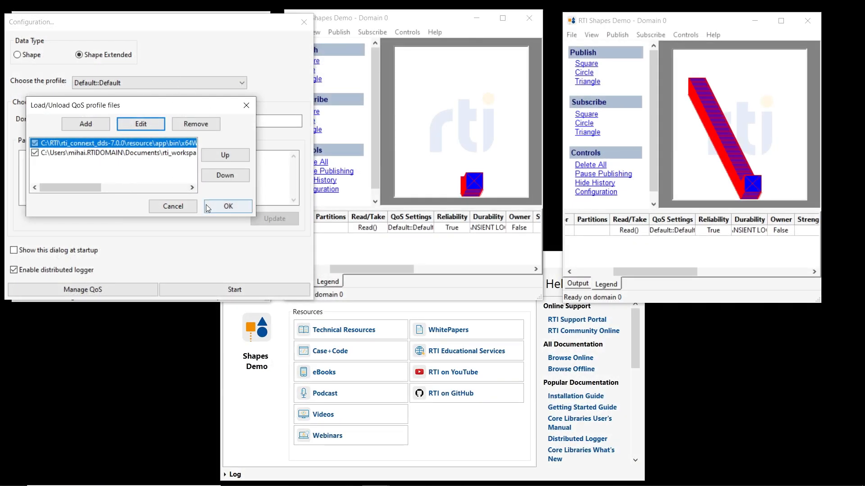
{"action": "left_click", "coordinate": [173, 207]}
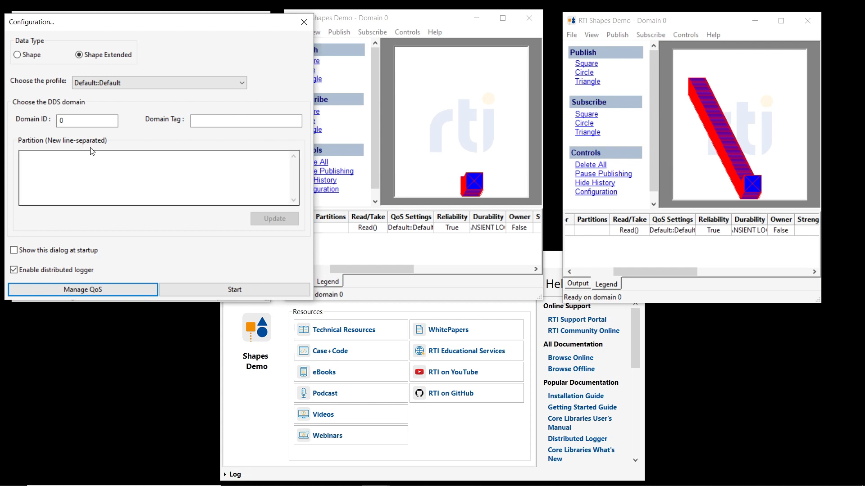
Restart the first instance on domain ID 1 and subscribe it to Square with the default QoS settings.
{"action": "double_click", "coordinate": [66, 123]}
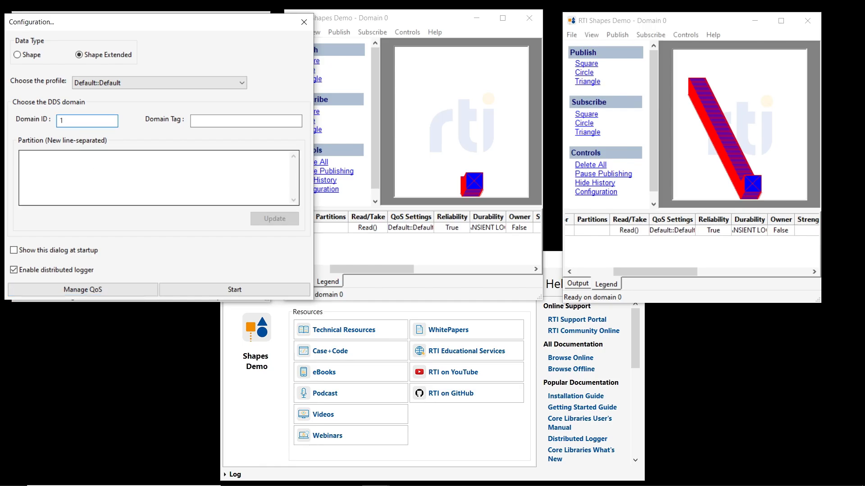
{"action": "left_click", "coordinate": [237, 290]}
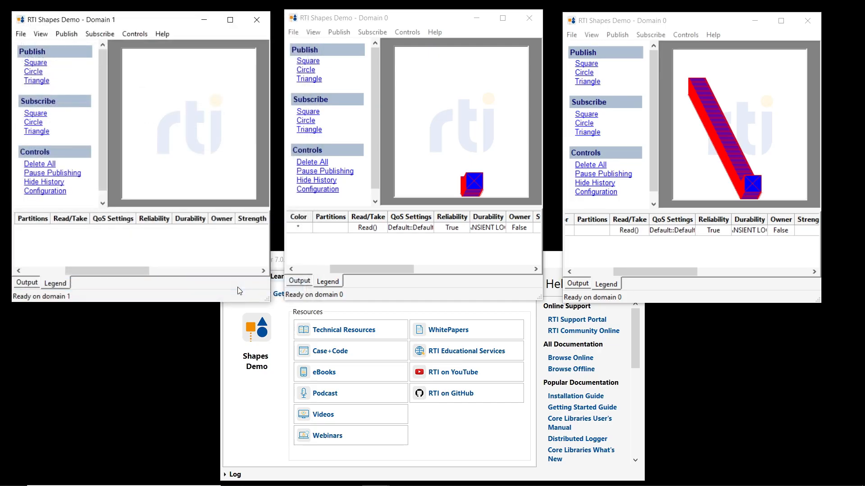
{"action": "left_click", "coordinate": [35, 114]}
{"action": "left_click", "coordinate": [271, 298]}
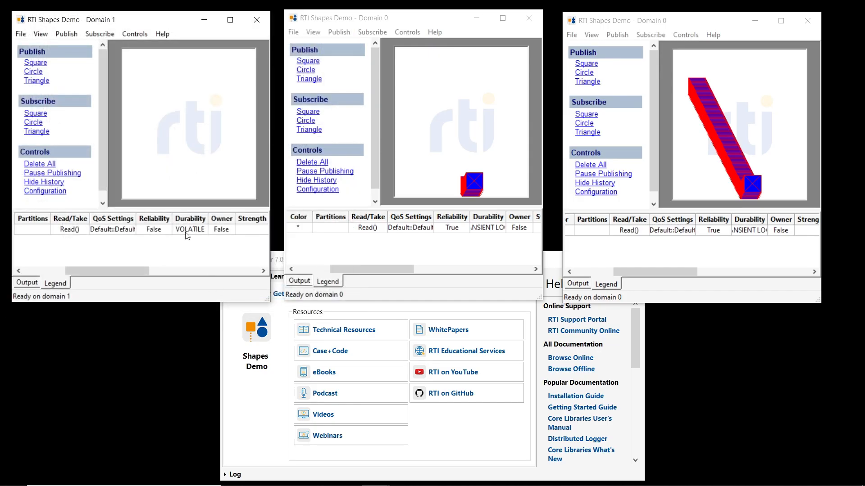
Show the name and type columns of the first instance's legend and publish a blue square there with default settings.
{"action": "left_click", "coordinate": [79, 231]}
{"action": "left_click_drag", "start_coordinate": [97, 271], "coordinate": [55, 262]}
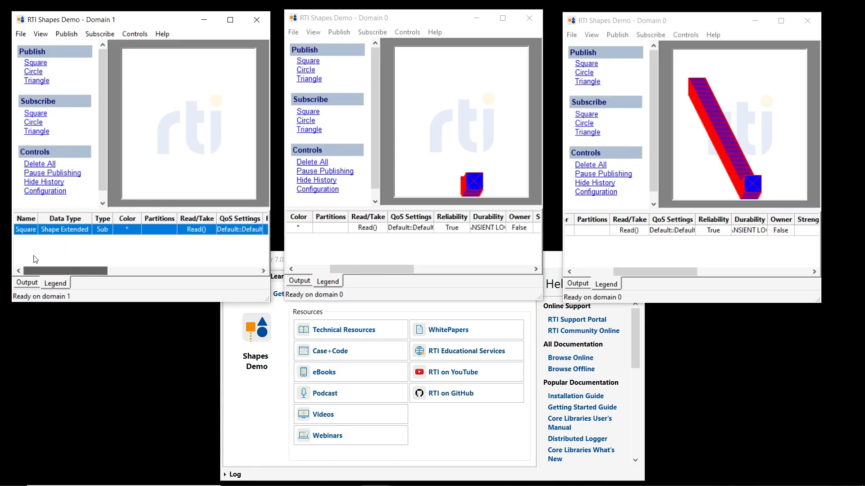
{"action": "left_click", "coordinate": [36, 63]}
{"action": "left_click", "coordinate": [268, 294]}
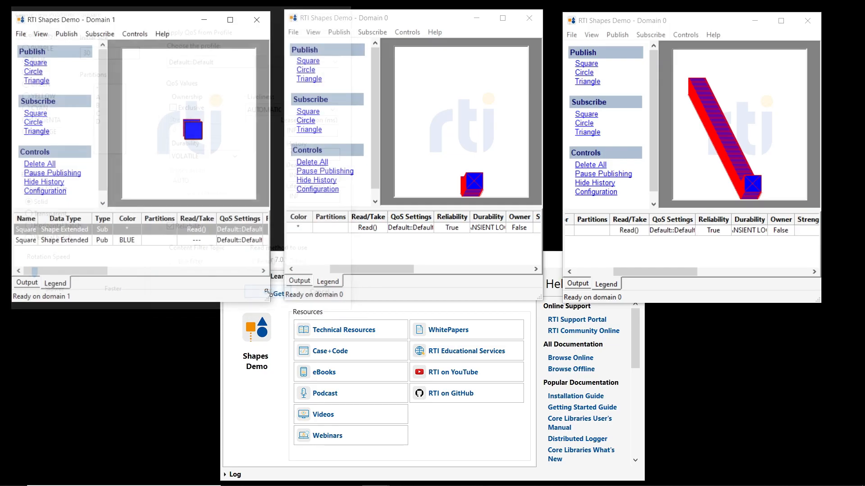